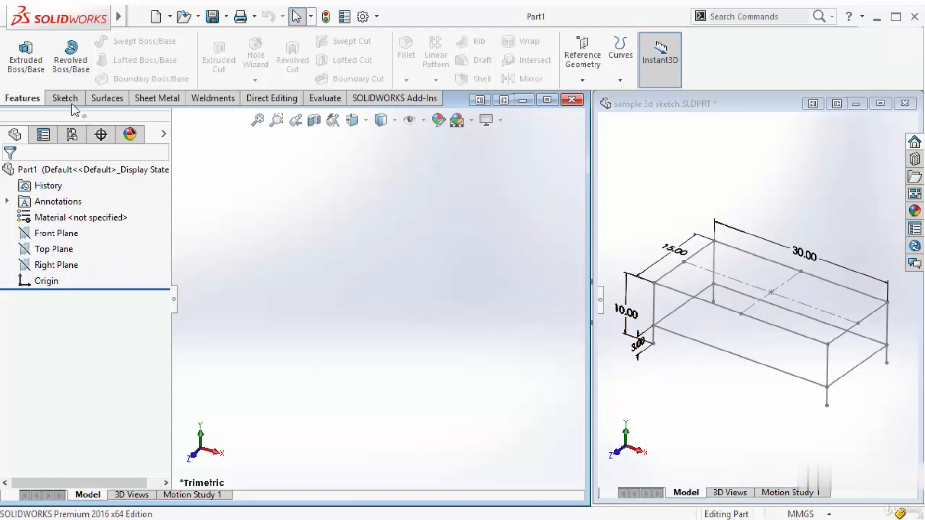
Start a new 3D sketch in the empty part
{"action": "left_click", "coordinate": [59, 99]}
{"action": "left_click", "coordinate": [19, 80]}
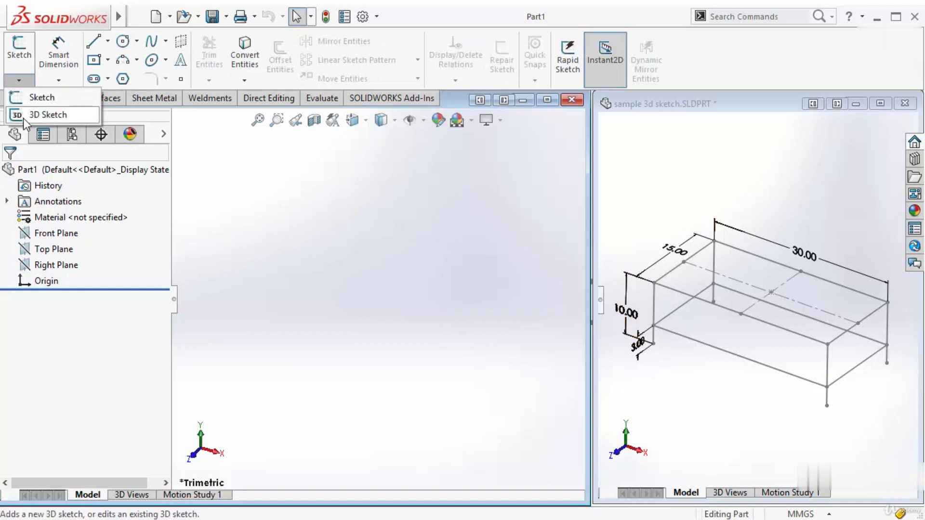
{"action": "left_click", "coordinate": [25, 113]}
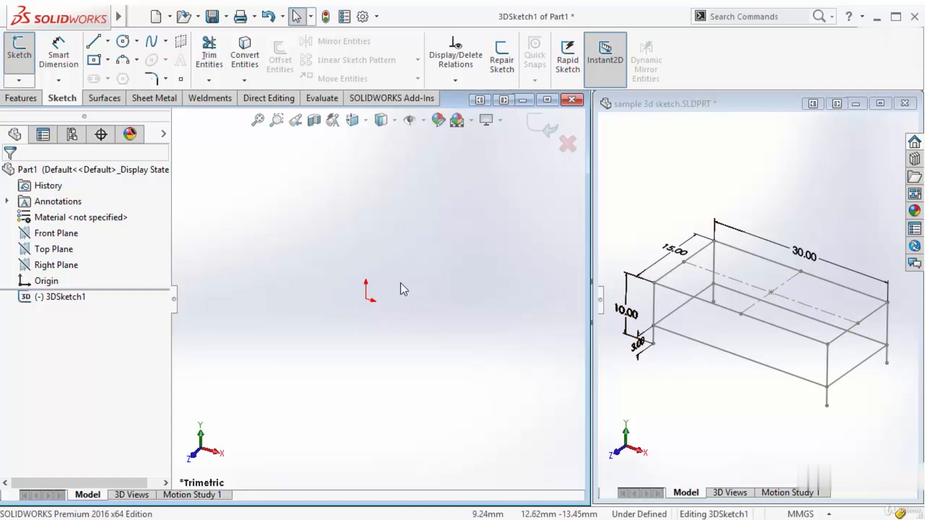
Sketch a center rectangle about 183 mm long on the ZX plane, centred on the origin
{"action": "key", "text": "s"}
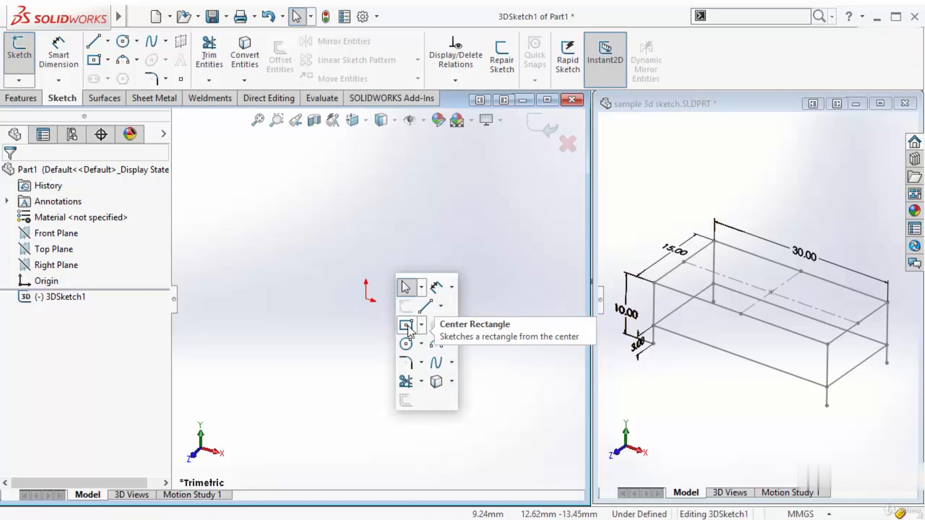
{"action": "left_click", "coordinate": [407, 325]}
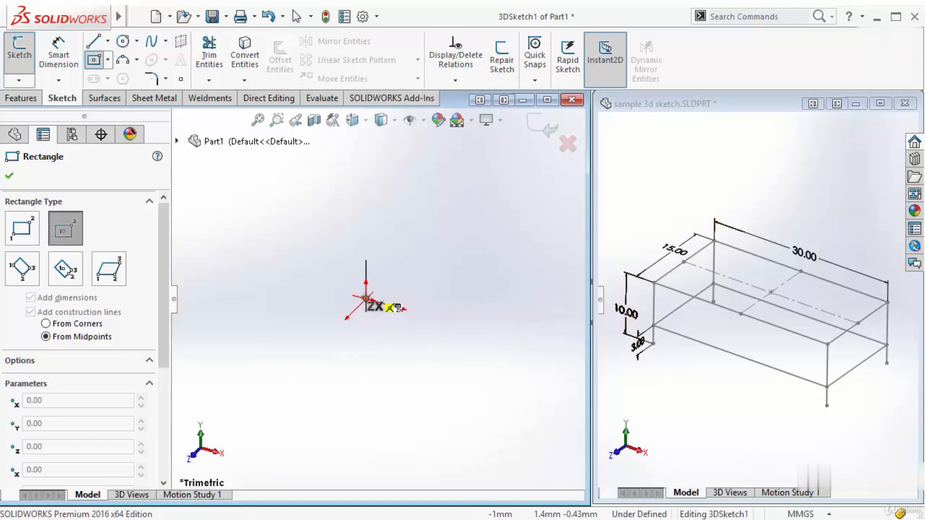
{"action": "left_click", "coordinate": [366, 300]}
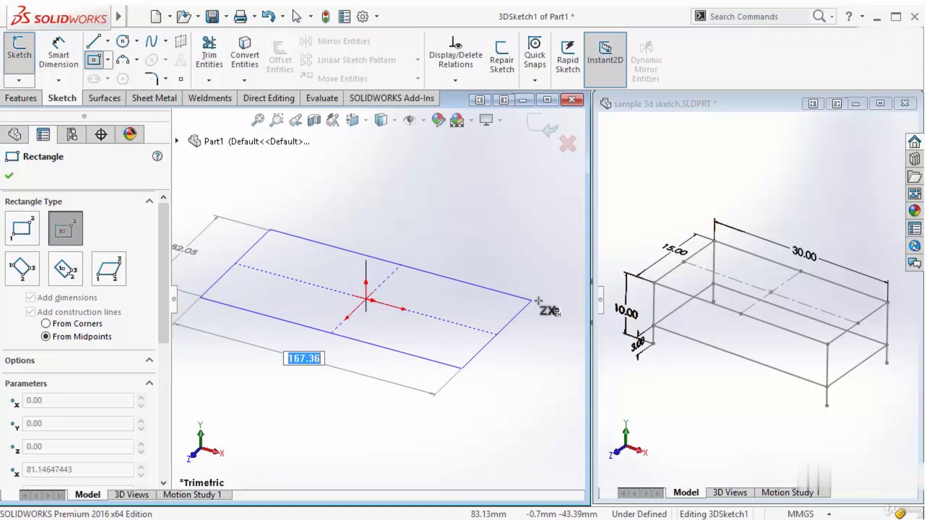
{"action": "left_click", "coordinate": [548, 301]}
{"action": "scroll", "coordinate": [404, 306], "scroll_direction": "down", "scroll_amount": 1}
{"action": "scroll", "coordinate": [403, 306], "scroll_direction": "up", "scroll_amount": 2}
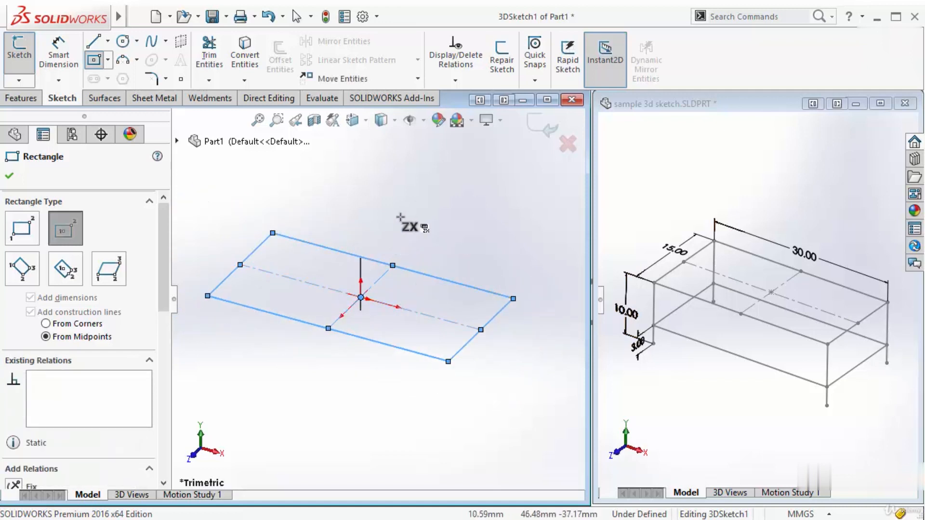
{"action": "key", "text": "Escape"}
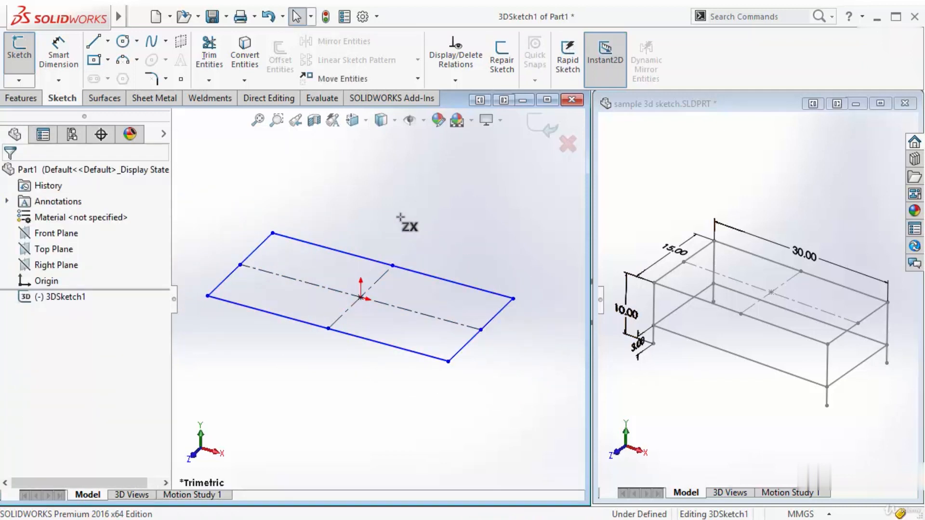
{"action": "scroll", "coordinate": [378, 298], "scroll_direction": "up", "scroll_amount": 2}
{"action": "scroll", "coordinate": [396, 256], "scroll_direction": "down", "scroll_amount": 1}
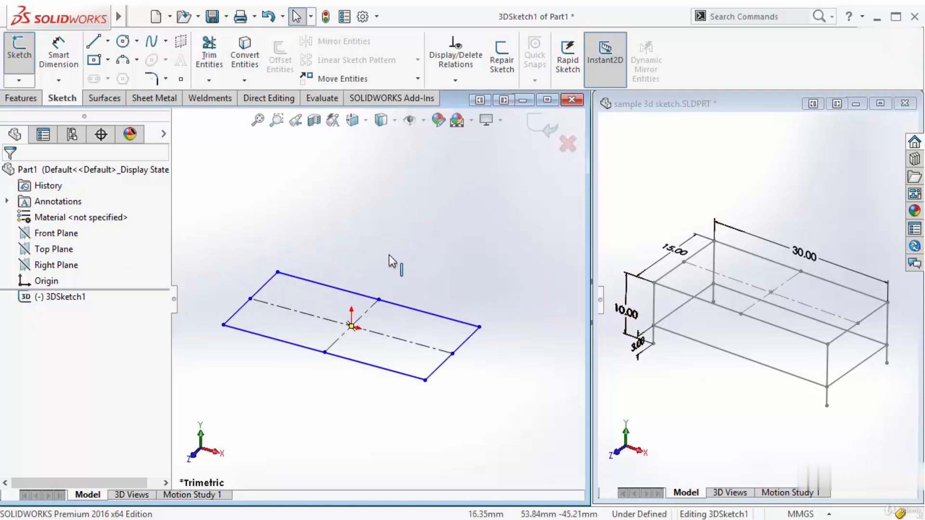
Dimension the rectangle's long rear edge and set its length to 30 in
{"action": "left_click", "coordinate": [58, 57]}
{"action": "left_click", "coordinate": [357, 294]}
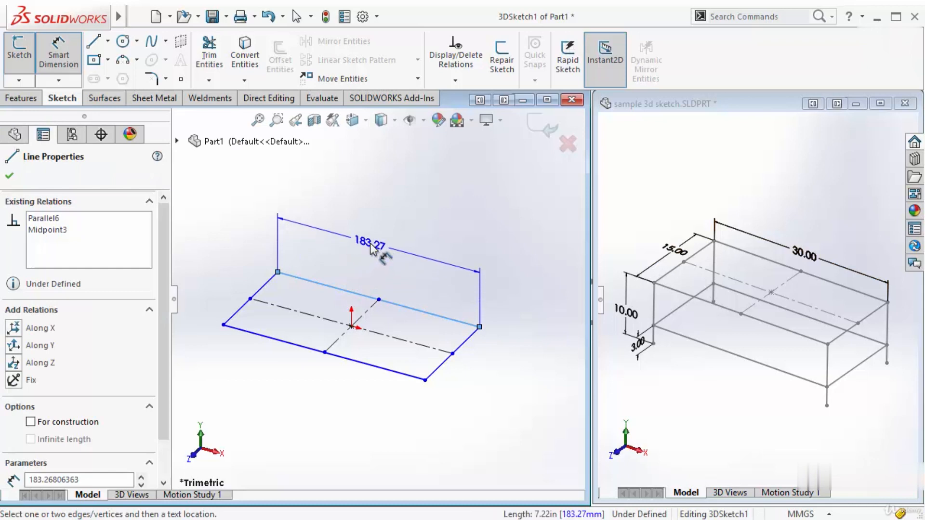
{"action": "left_click", "coordinate": [371, 248]}
{"action": "type", "text": "30"}
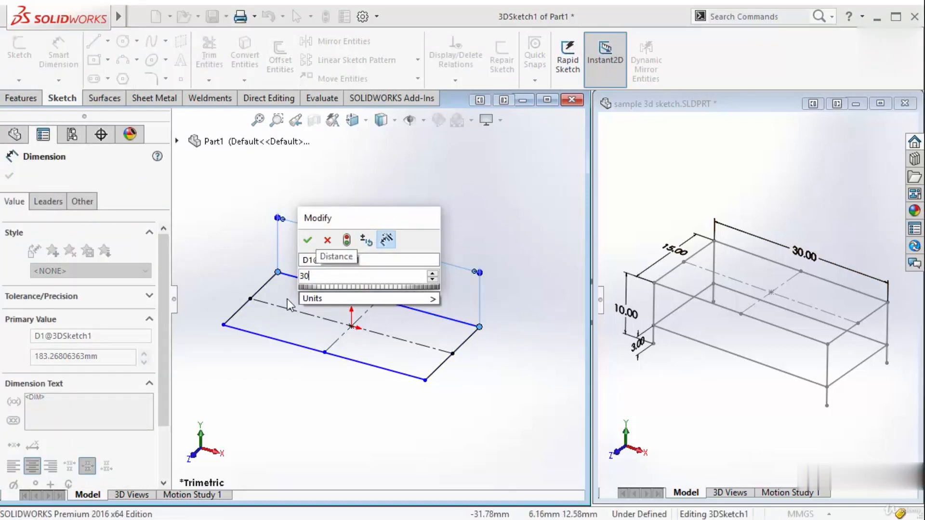
{"action": "left_click", "coordinate": [316, 298]}
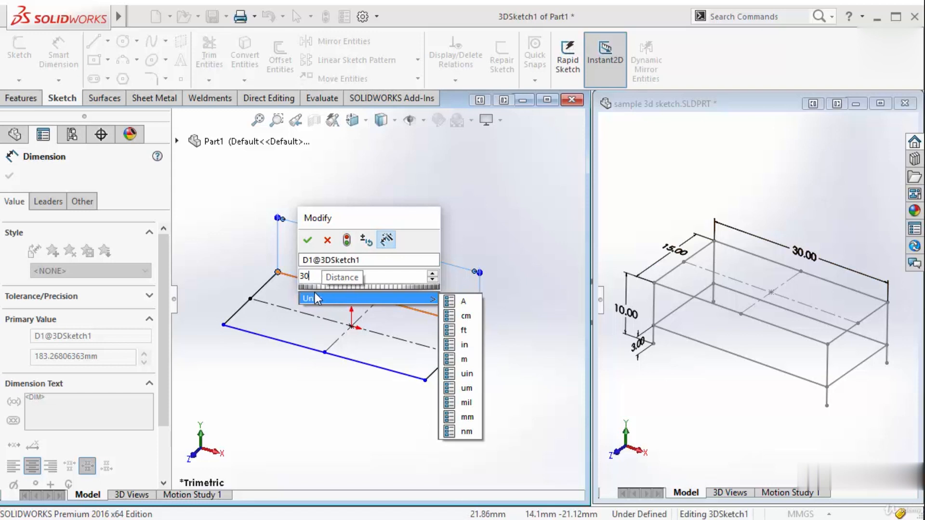
{"action": "type", "text": "in"}
{"action": "key", "text": "Return"}
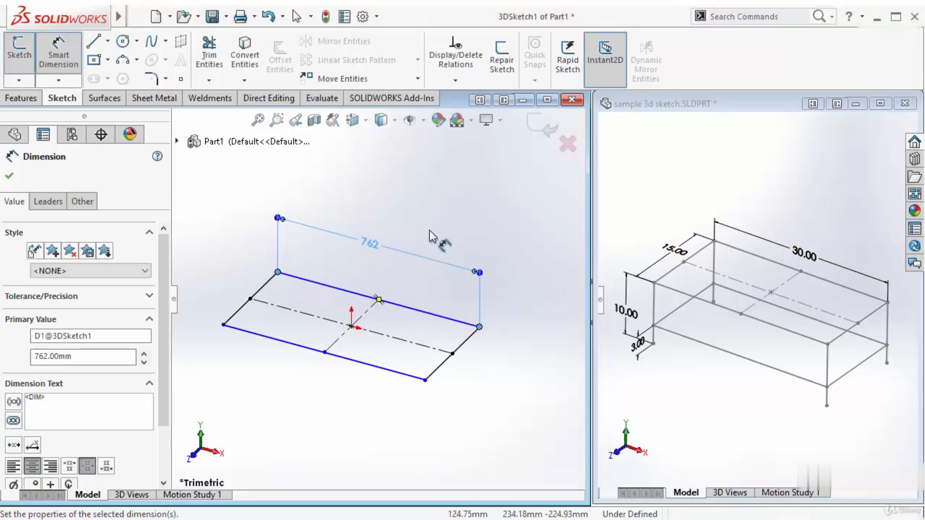
{"action": "left_click", "coordinate": [428, 229]}
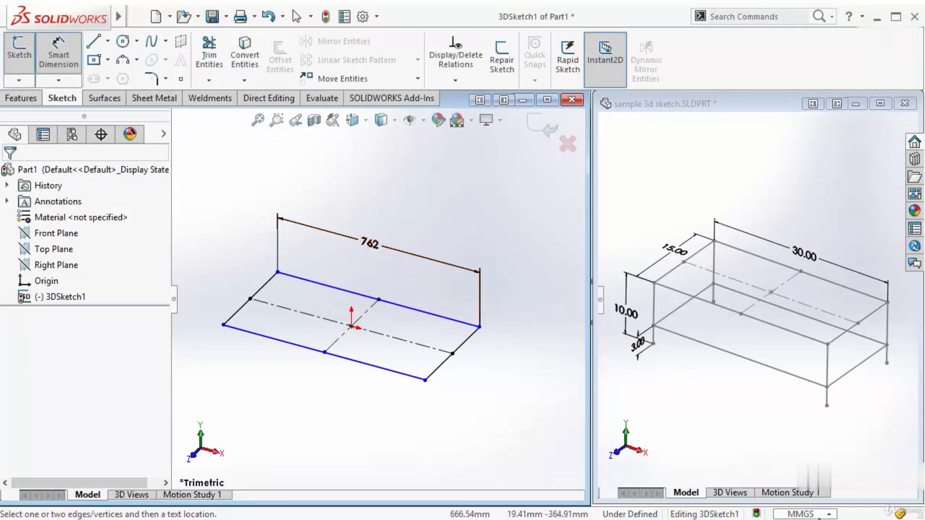
Switch the document units to IPS and reopen the 3D sketch for editing
{"action": "left_click", "coordinate": [801, 514]}
{"action": "left_click", "coordinate": [784, 472]}
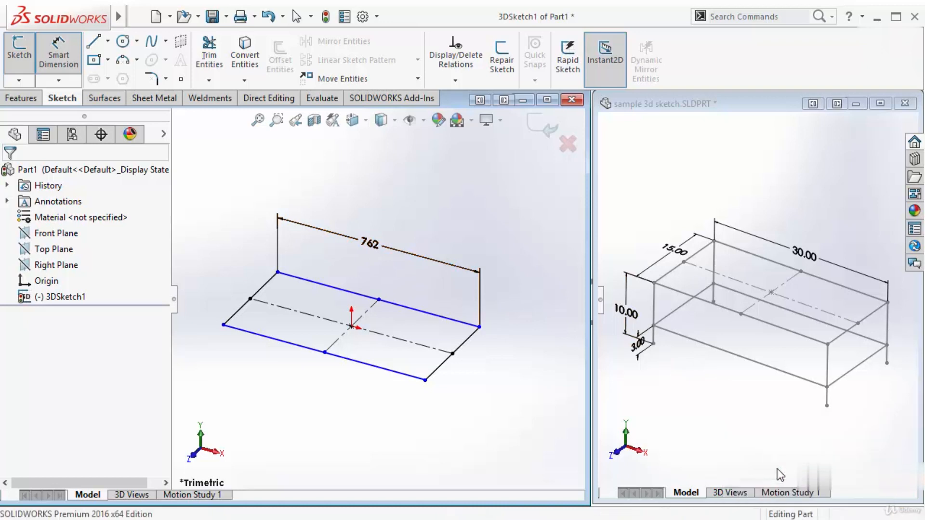
{"action": "left_click", "coordinate": [318, 287]}
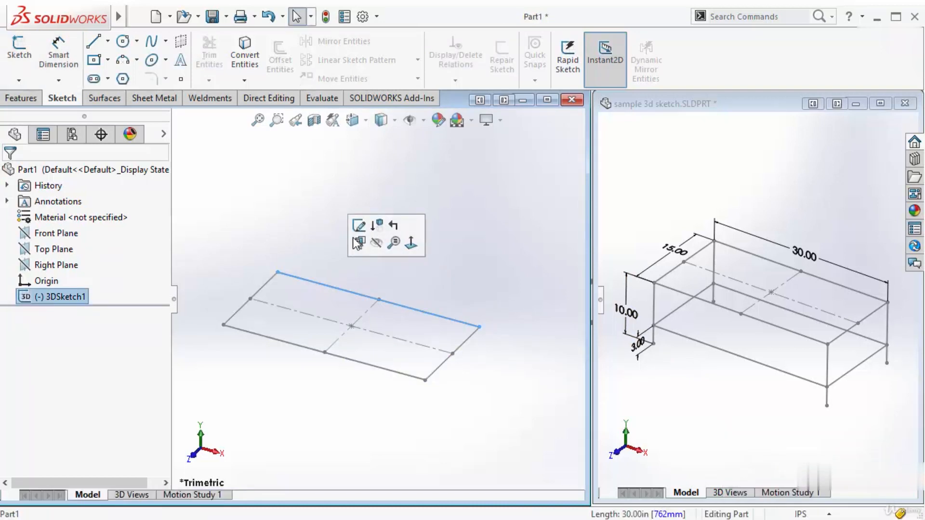
{"action": "left_click", "coordinate": [361, 221]}
Dimension the rectangle's short right edge and set its length to 15 in
{"action": "right_click_drag", "start_coordinate": [371, 200], "coordinate": [373, 146]}
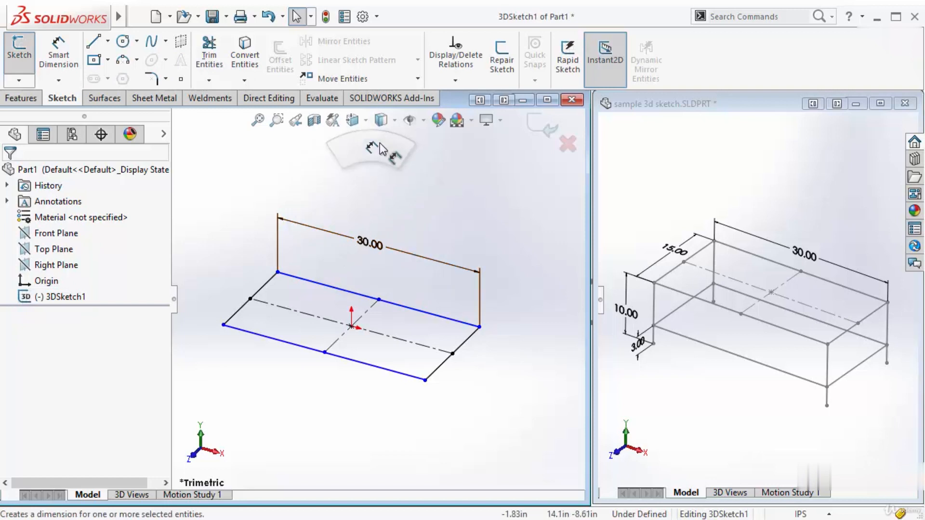
{"action": "left_click", "coordinate": [460, 346]}
{"action": "left_click", "coordinate": [514, 379]}
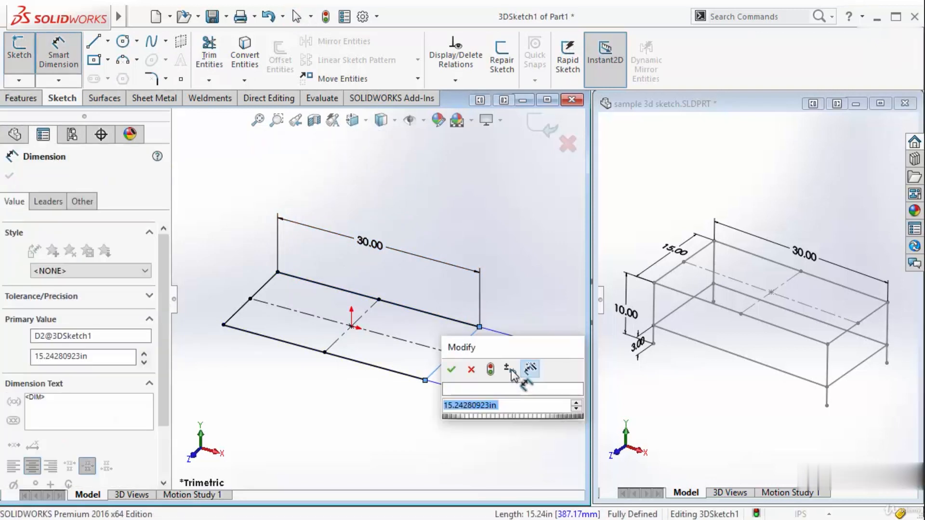
{"action": "type", "text": "15"}
{"action": "key", "text": "Return"}
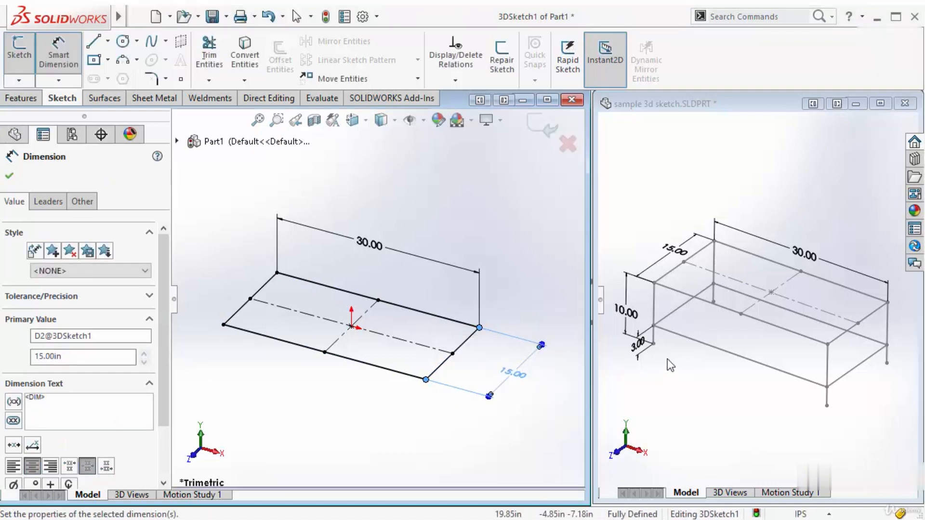
{"action": "left_click", "coordinate": [396, 227]}
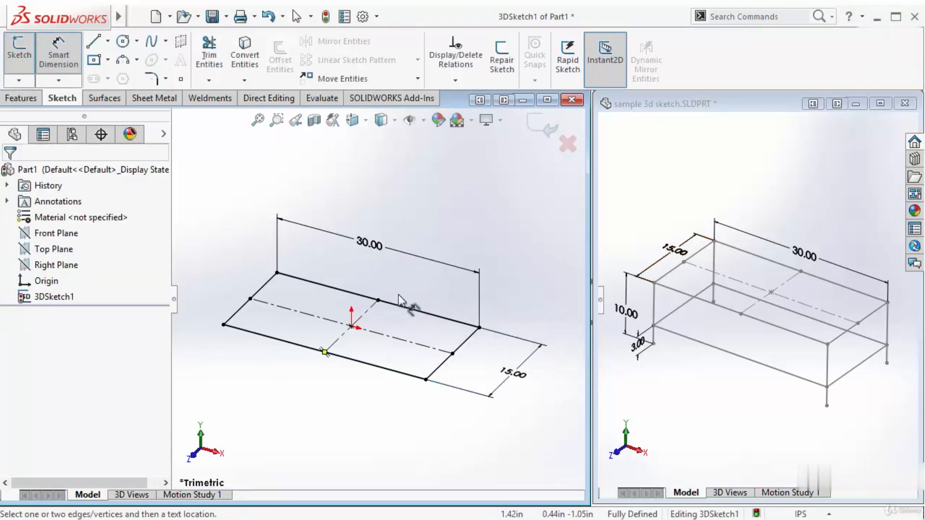
Sketch separate vertical lines down along Y from the rectangle's two left corners, the rear one about 28 in long
{"action": "scroll", "coordinate": [412, 300], "scroll_direction": "up", "scroll_amount": 3}
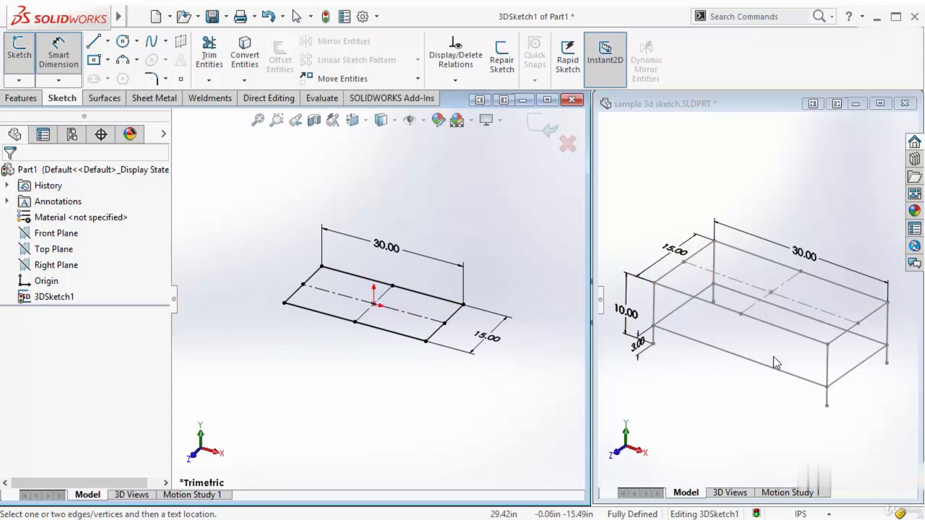
{"action": "left_click", "coordinate": [94, 42]}
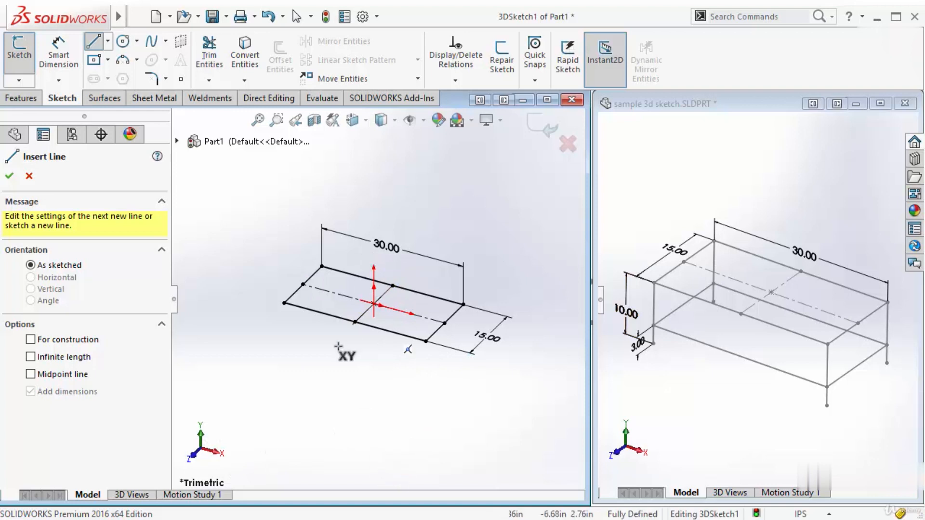
{"action": "left_click", "coordinate": [284, 304]}
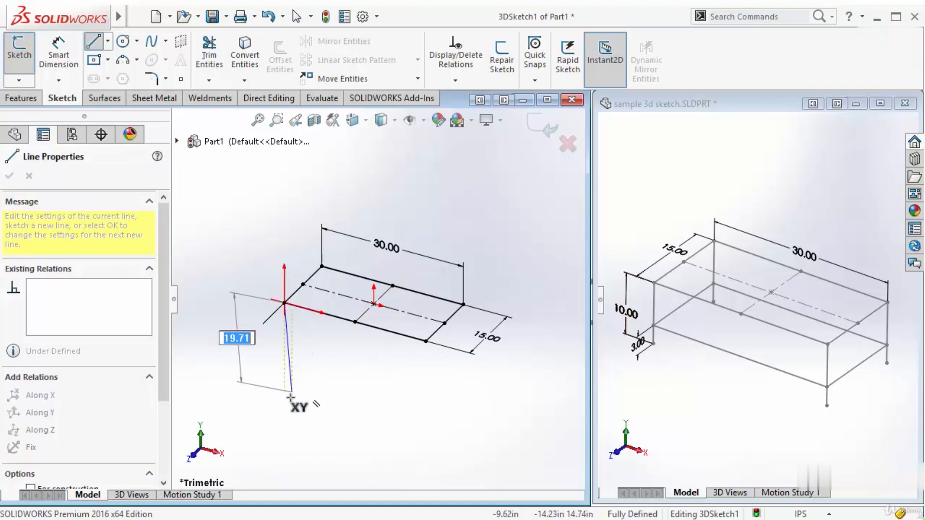
{"action": "left_click", "coordinate": [284, 416]}
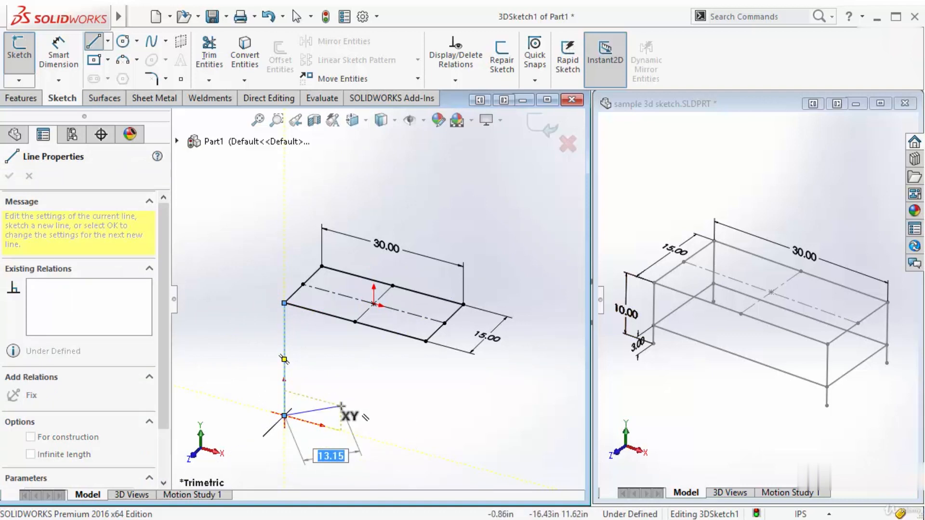
{"action": "key", "text": "Escape"}
{"action": "right_click_drag", "start_coordinate": [253, 241], "coordinate": [195, 257]}
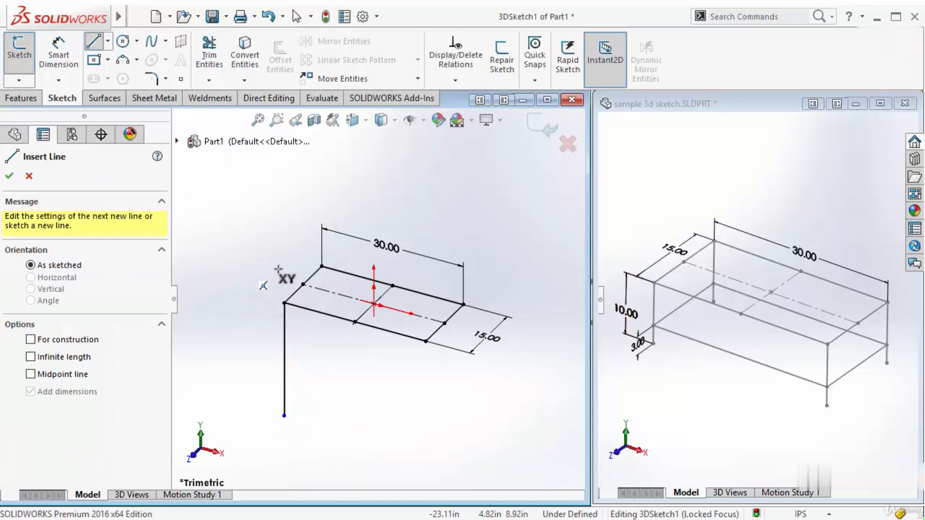
{"action": "left_click", "coordinate": [321, 265]}
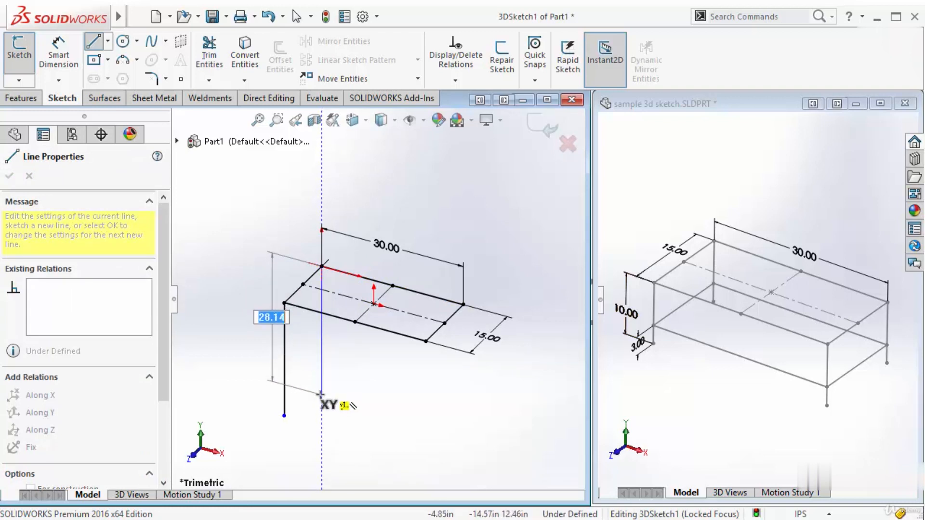
{"action": "double_click", "coordinate": [320, 395]}
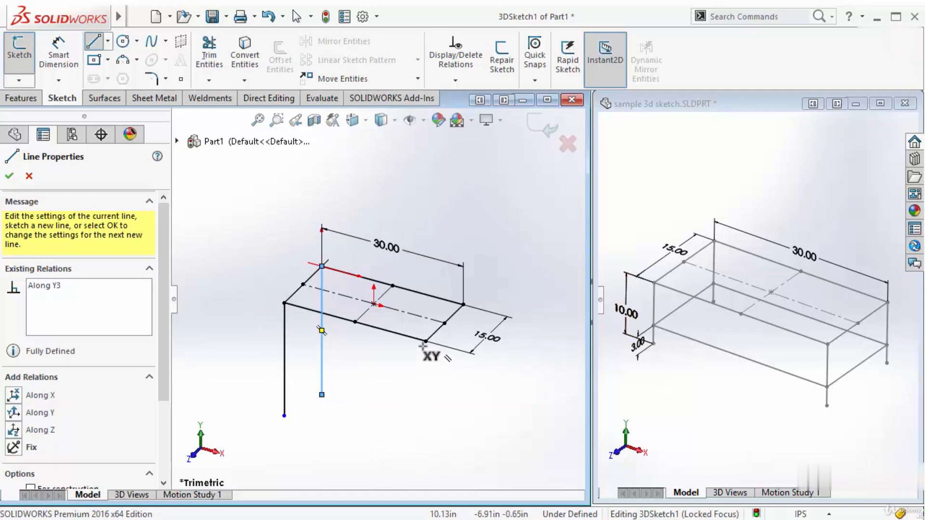
Sketch separate vertical lines down along Y from the rectangle's two right corners, the front one about 24 in long
{"action": "left_click", "coordinate": [426, 341]}
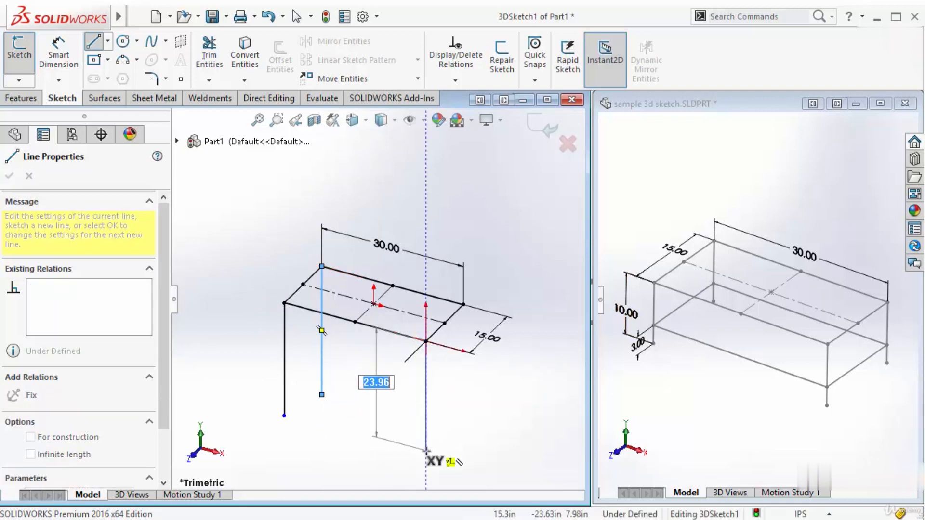
{"action": "double_click", "coordinate": [426, 451]}
{"action": "left_click", "coordinate": [464, 305]}
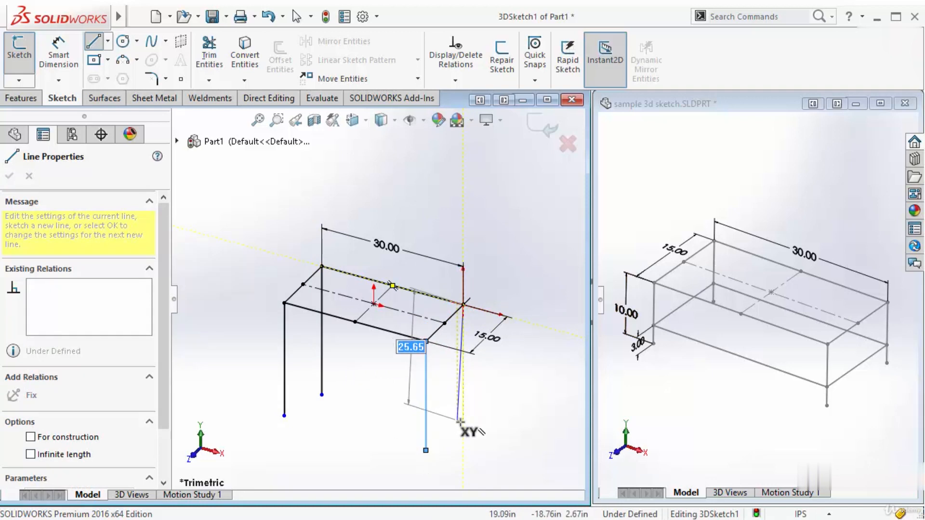
{"action": "double_click", "coordinate": [464, 436]}
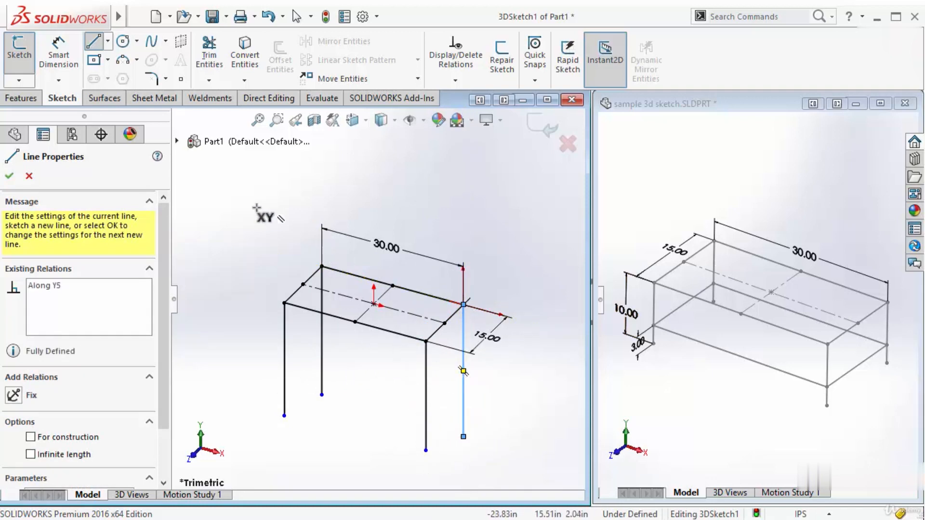
{"action": "key", "text": "Escape"}
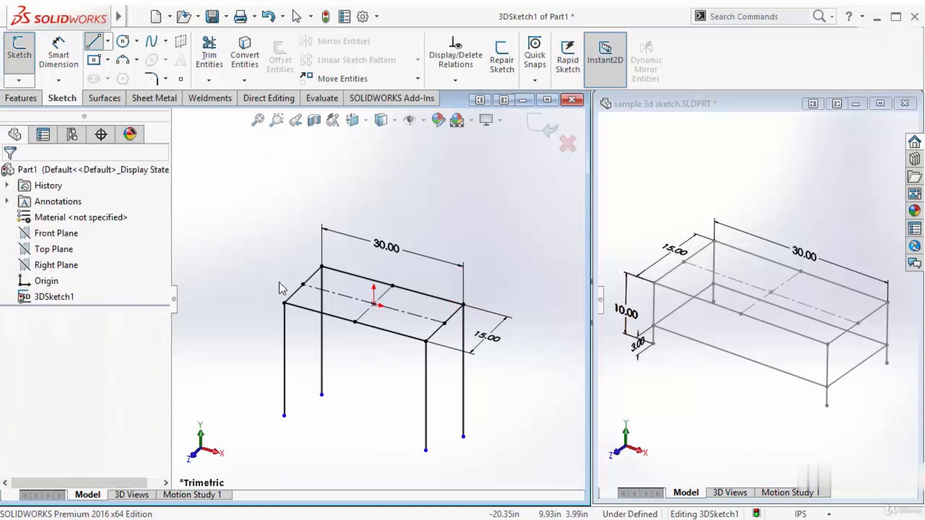
Make the four vertical leg lines equal in length
{"action": "left_click", "coordinate": [284, 360]}
{"action": "left_click", "coordinate": [321, 369], "text": "ctrl"}
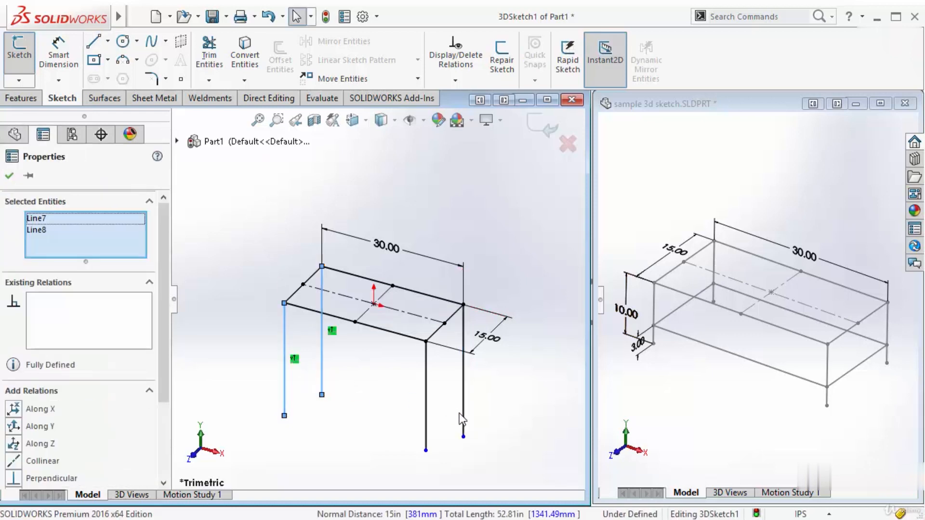
{"action": "left_click", "coordinate": [427, 407], "text": "ctrl"}
{"action": "left_click", "coordinate": [464, 398], "text": "ctrl"}
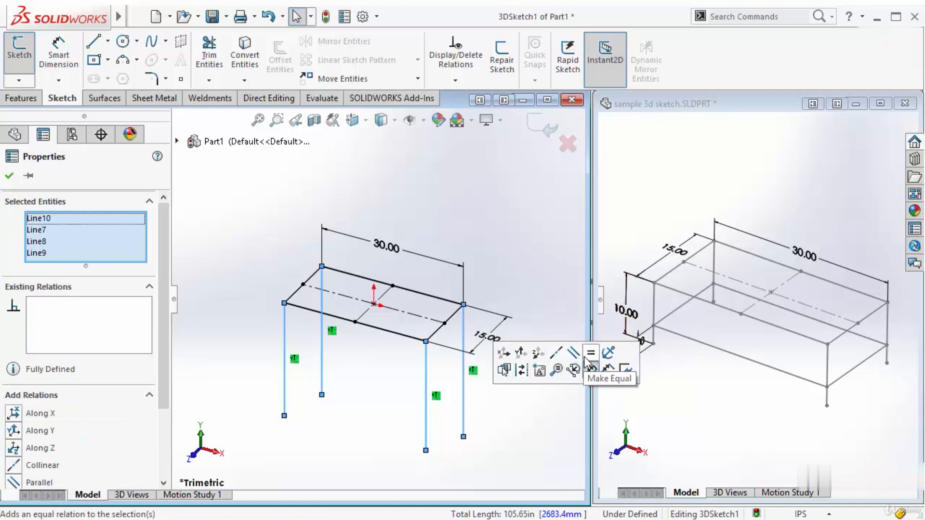
{"action": "left_click", "coordinate": [587, 358]}
{"action": "left_click", "coordinate": [487, 253]}
Dimension the front-left vertical leg and set its length to 10 in
{"action": "right_click_drag", "start_coordinate": [322, 199], "coordinate": [338, 104]}
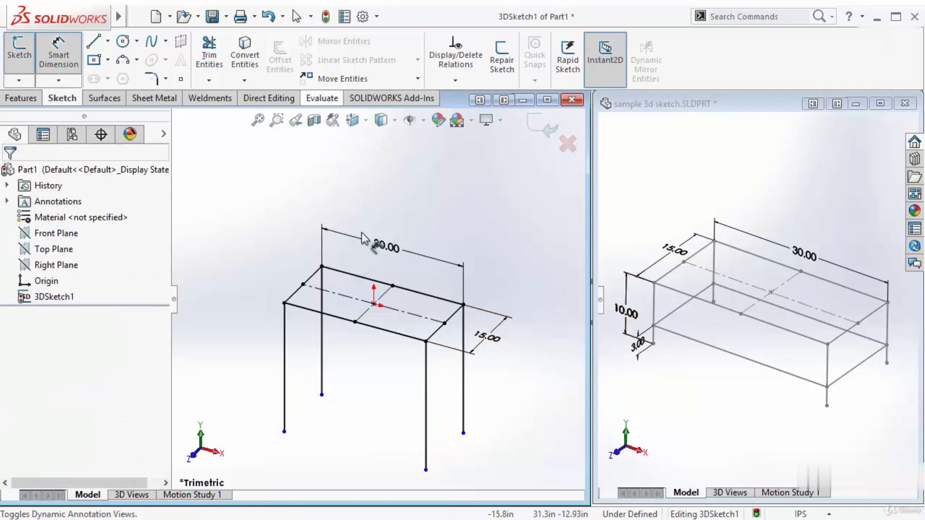
{"action": "left_click", "coordinate": [285, 414]}
{"action": "left_click", "coordinate": [248, 371]}
{"action": "type", "text": "10"}
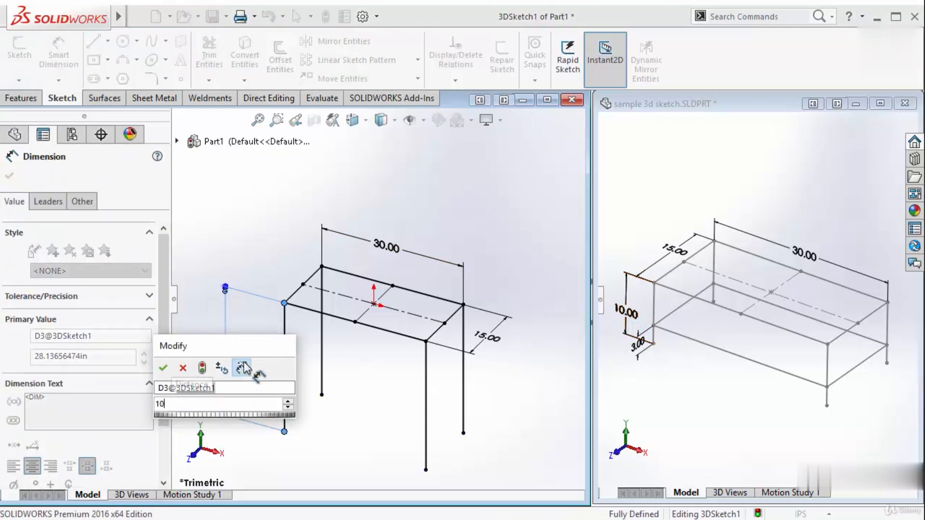
{"action": "key", "text": "Return"}
{"action": "scroll", "coordinate": [335, 318], "scroll_direction": "down", "scroll_amount": 3}
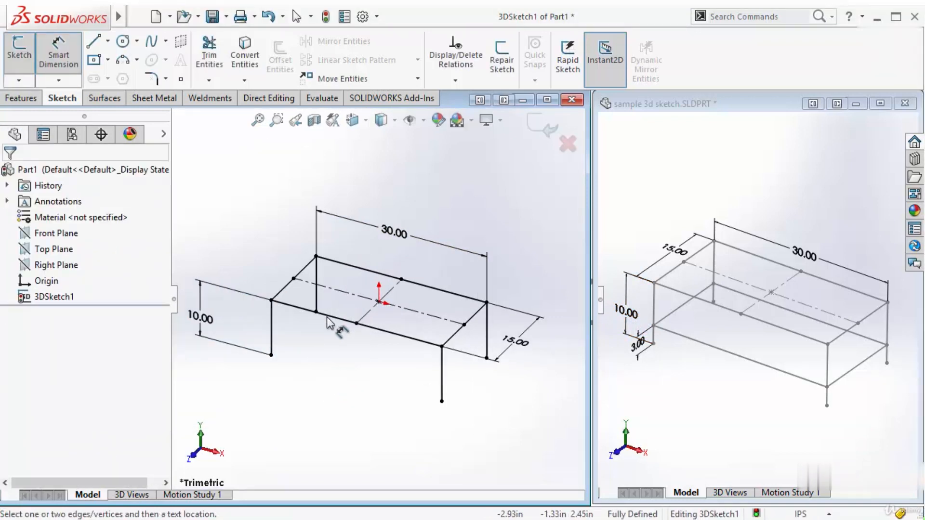
Sketch a closed loop of four connecting lines between the legs, along Z and X, about 2.9 in above their lower ends
{"action": "mouse_move", "coordinate": [330, 286]}
{"action": "middle_mouse_down"}
{"action": "mouse_move", "coordinate": [342, 254]}
{"action": "mouse_move", "coordinate": [334, 279]}
{"action": "mouse_move", "coordinate": [385, 304]}
{"action": "mouse_move", "coordinate": [229, 326]}
{"action": "middle_mouse_up"}
{"action": "left_click_drag", "start_coordinate": [170, 257], "coordinate": [114, 257]}
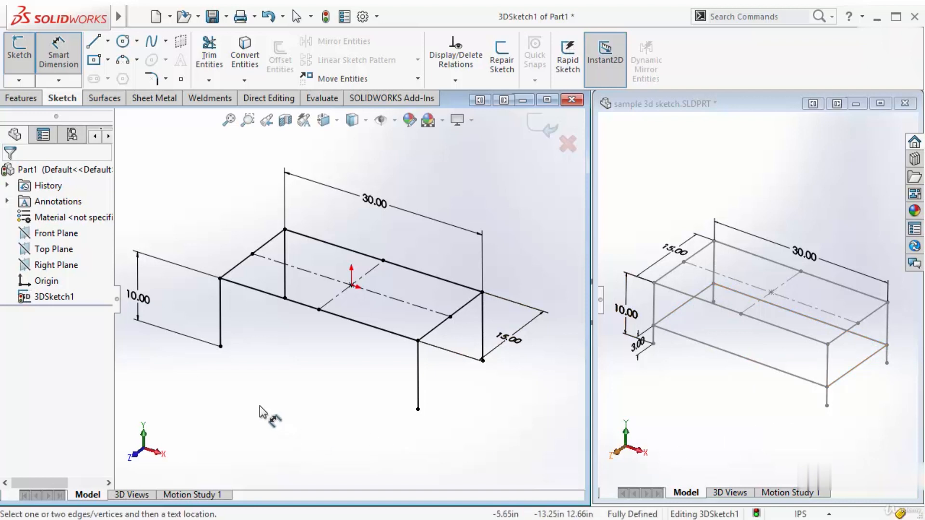
{"action": "left_click", "coordinate": [93, 43]}
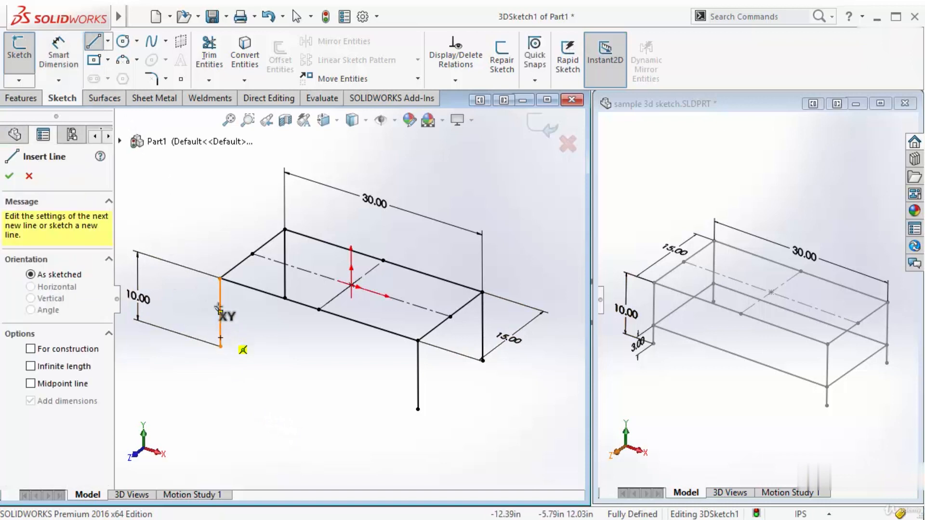
{"action": "left_click", "coordinate": [220, 327]}
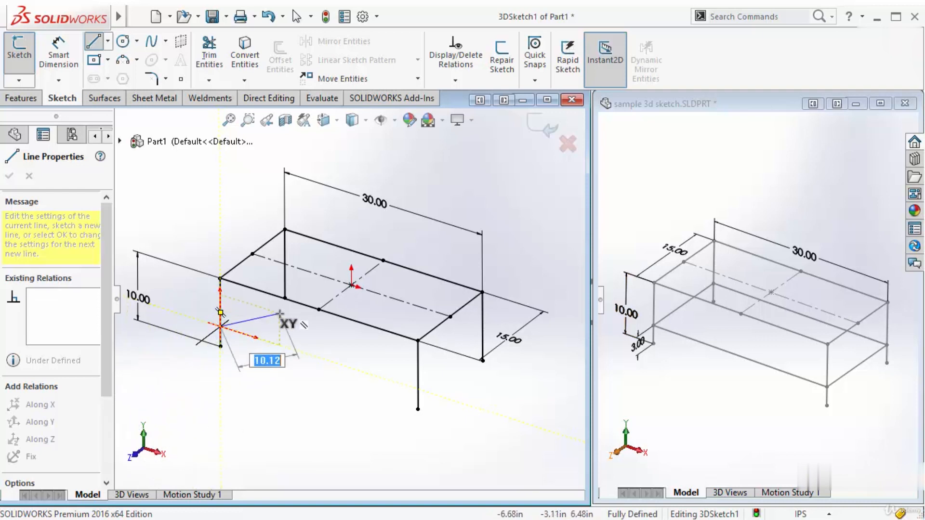
{"action": "key", "text": "Tab"}
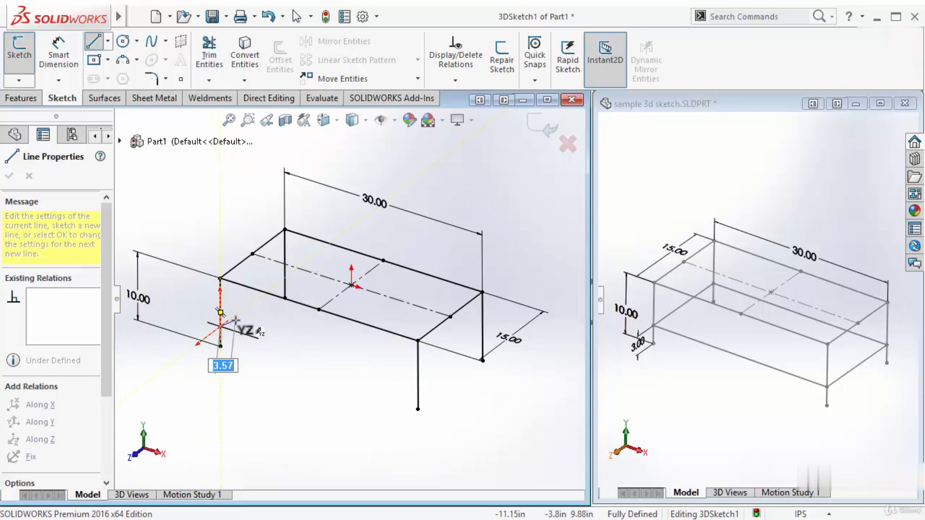
{"action": "left_click", "coordinate": [285, 278]}
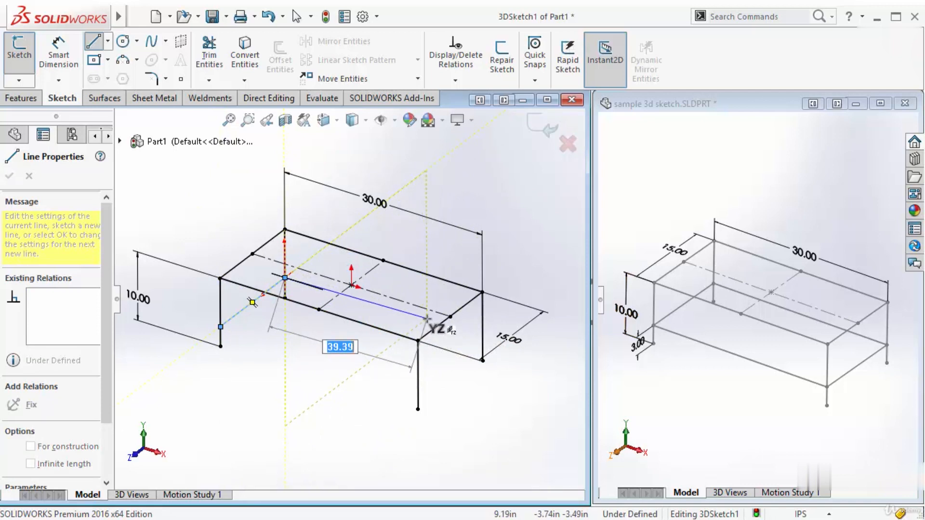
{"action": "left_click", "coordinate": [482, 340]}
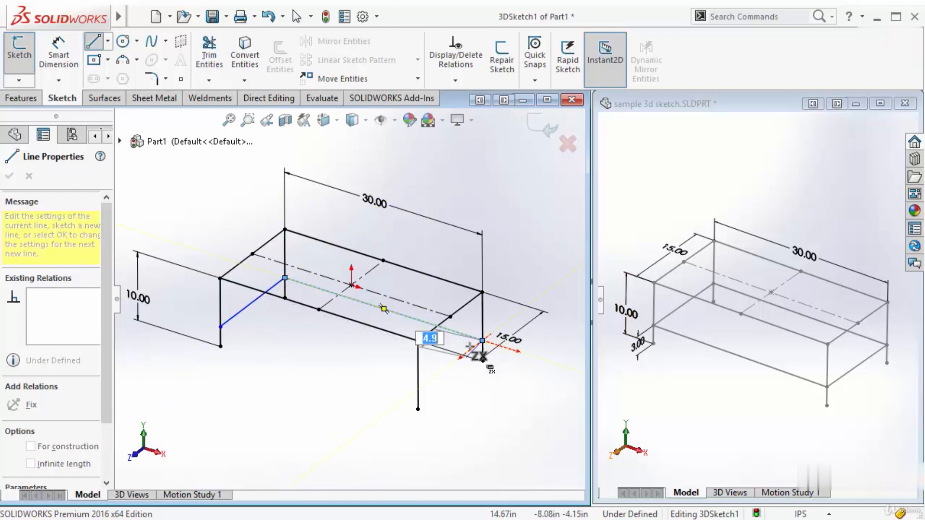
{"action": "left_click", "coordinate": [418, 388]}
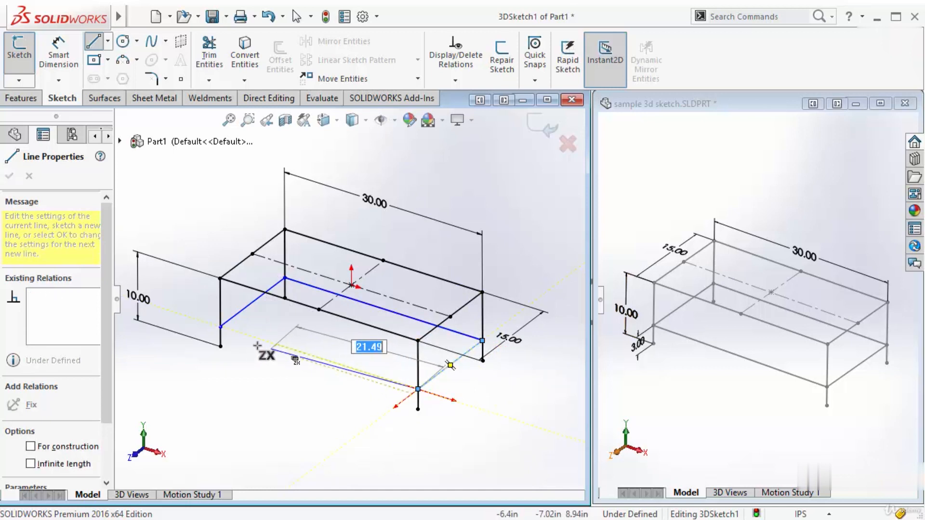
{"action": "left_click", "coordinate": [220, 327]}
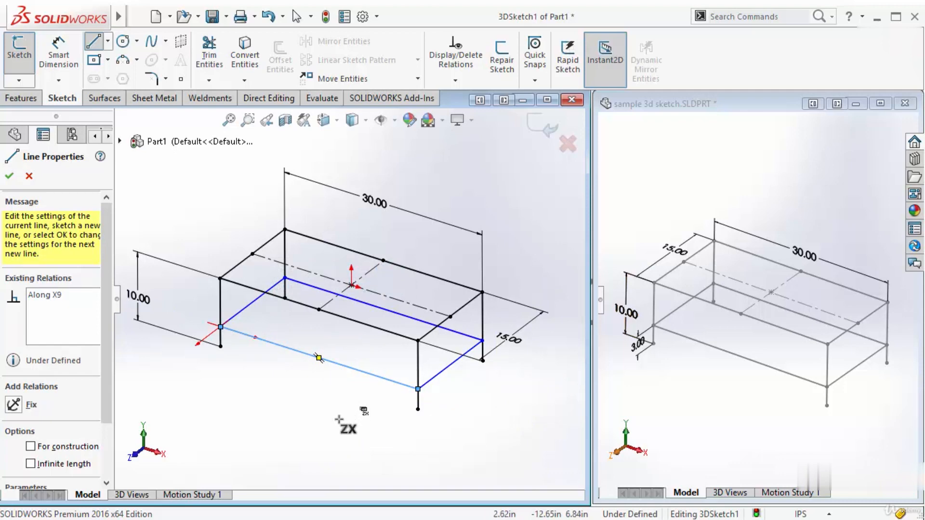
{"action": "key", "text": "Escape"}
Dimension the distance from the connecting lines' front-left corner to that leg's lower end and set it to 3 in
{"action": "mouse_move", "coordinate": [351, 379]}
{"action": "middle_mouse_down"}
{"action": "mouse_move", "coordinate": [381, 253]}
{"action": "mouse_move", "coordinate": [347, 206]}
{"action": "mouse_move", "coordinate": [419, 243]}
{"action": "mouse_move", "coordinate": [409, 296]}
{"action": "mouse_move", "coordinate": [412, 289]}
{"action": "middle_mouse_up"}
{"action": "left_click", "coordinate": [58, 55]}
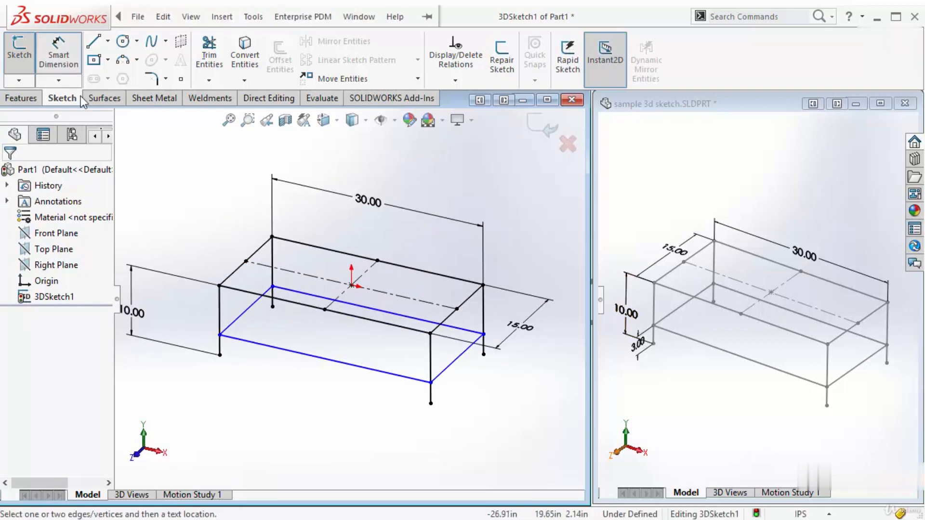
{"action": "scroll", "coordinate": [264, 332], "scroll_direction": "down", "scroll_amount": 4}
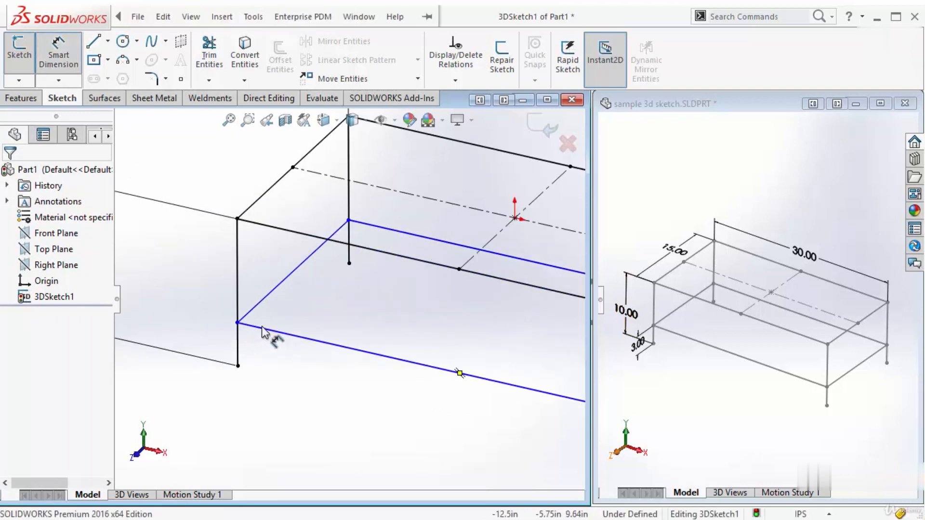
{"action": "left_click", "coordinate": [237, 323]}
{"action": "left_click", "coordinate": [234, 365]}
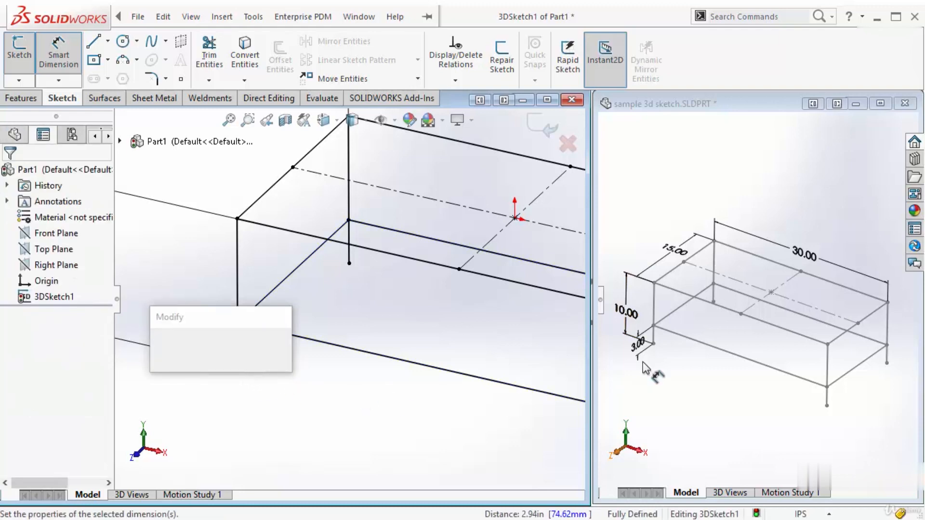
{"action": "type", "text": "3"}
{"action": "key", "text": "Return"}
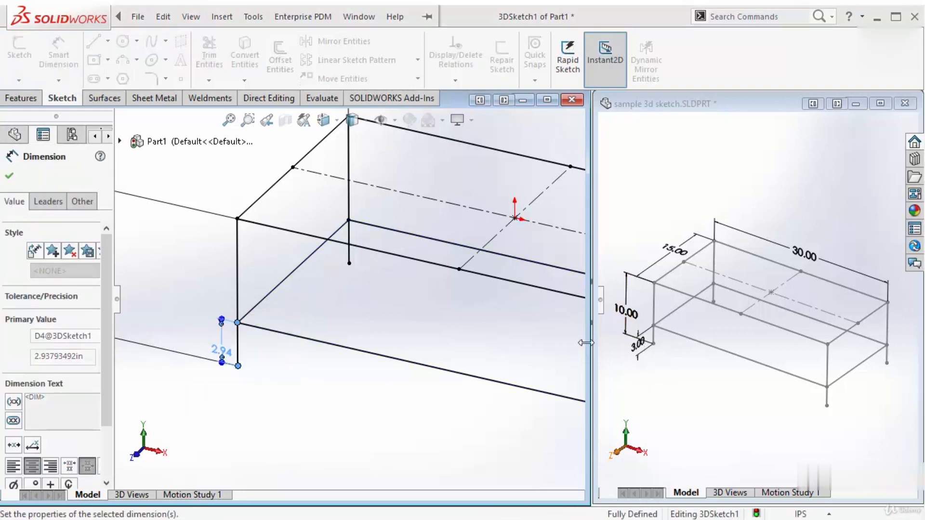
{"action": "key", "text": "f"}
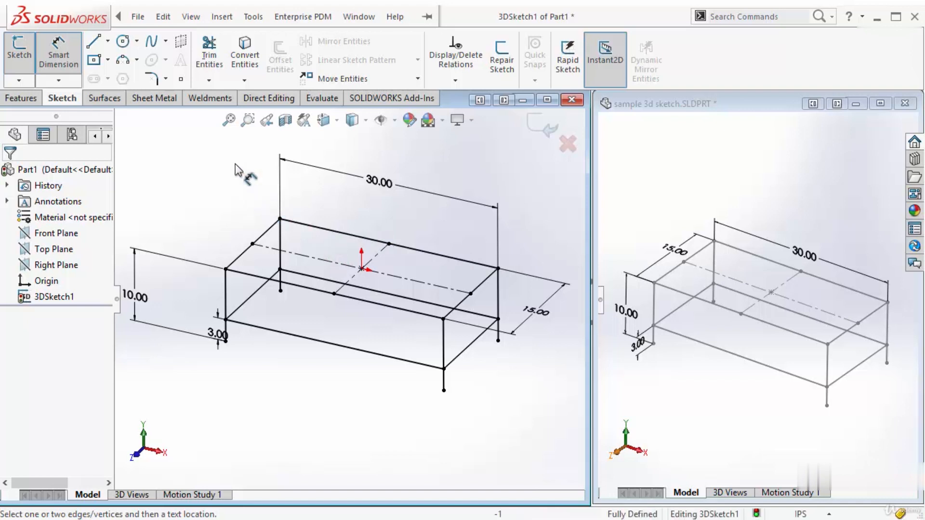
Bring up the weldment commands while the 3D sketch is still open
{"action": "left_click", "coordinate": [221, 99]}
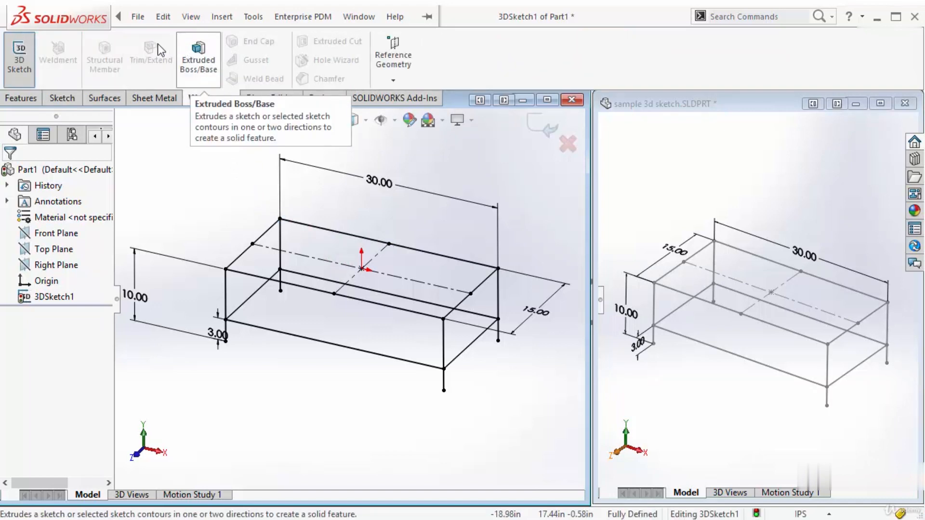